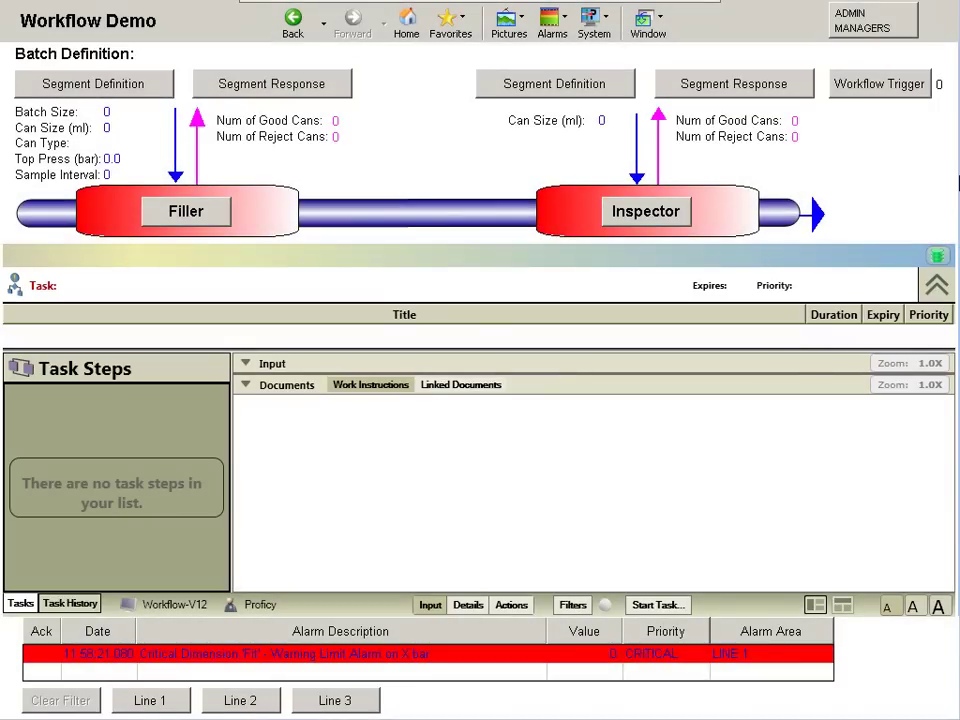
# - Start the Packaging Production task and queue orders OR-6463, OR-8595 and OR-6473
pyautogui.click(923, 96)
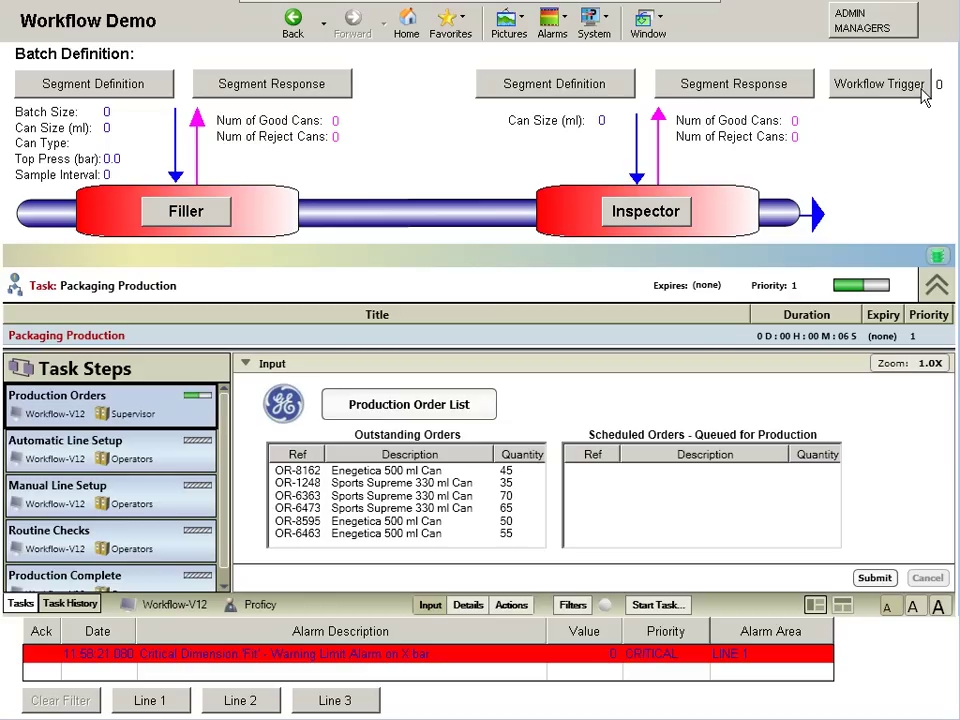
pyautogui.doubleClick(431, 536)
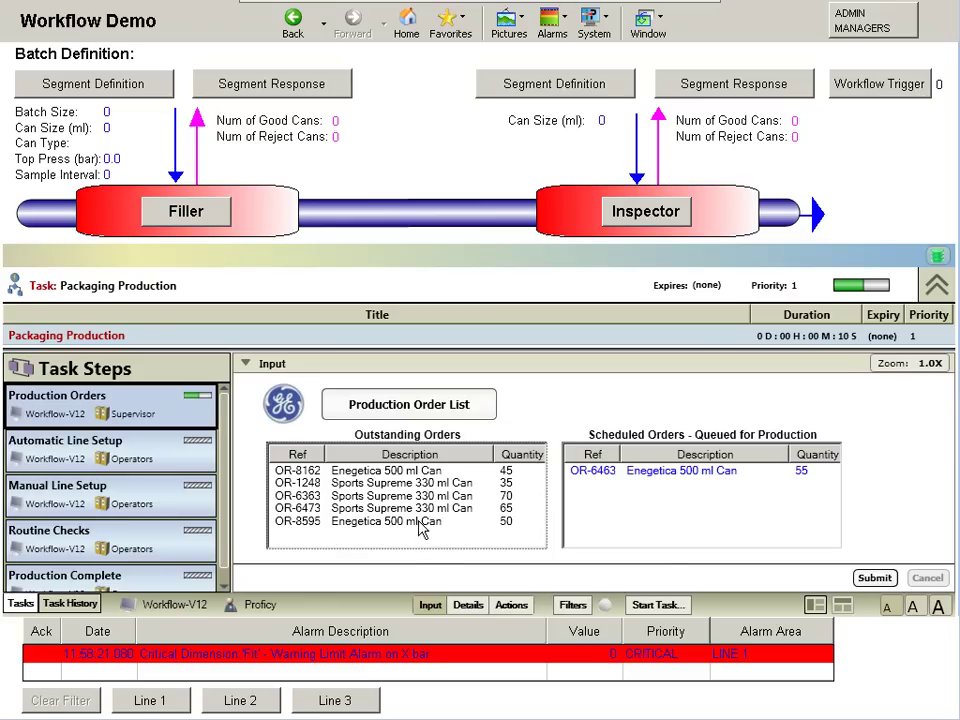
pyautogui.doubleClick(421, 523)
pyautogui.doubleClick(422, 509)
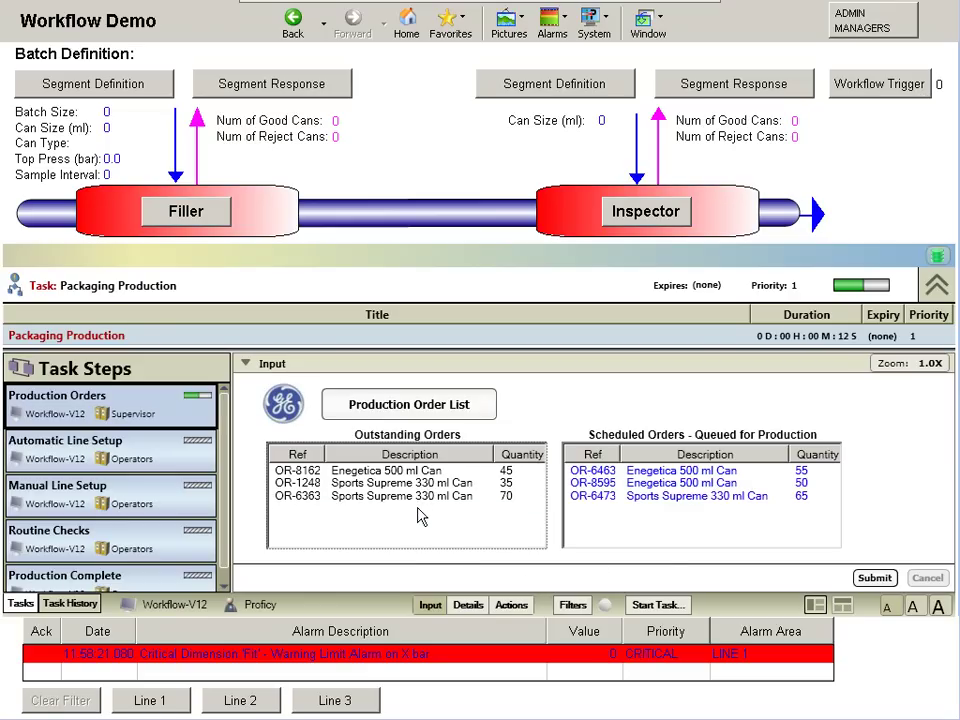
# - Move OR-6463 to the end of the production queue and submit the orders
pyautogui.click(666, 472)
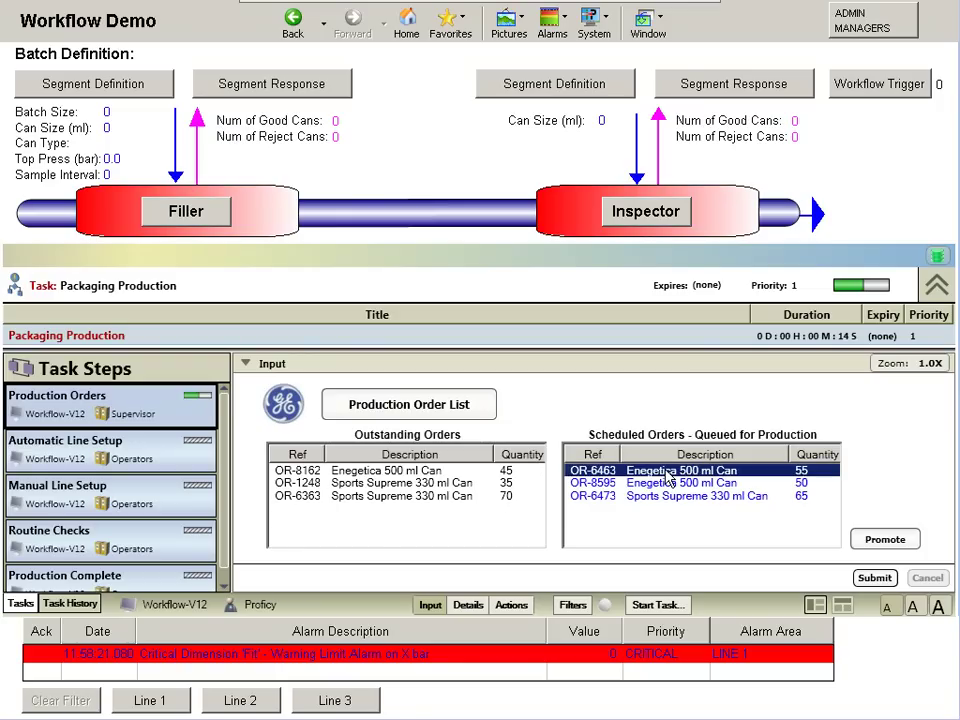
pyautogui.click(886, 541)
pyautogui.click(886, 541)
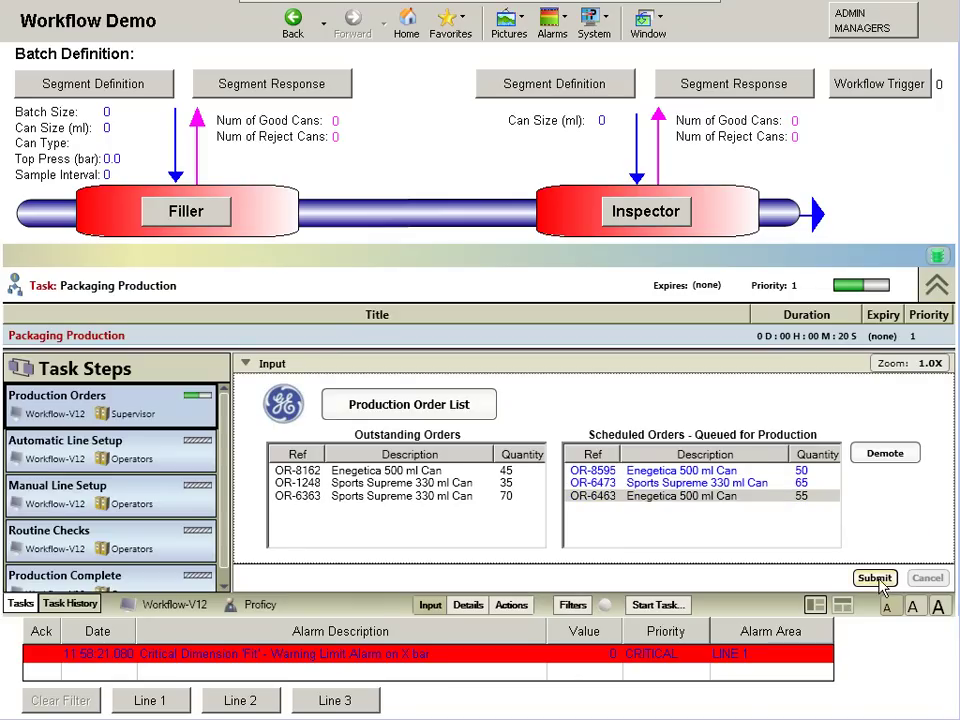
pyautogui.click(874, 578)
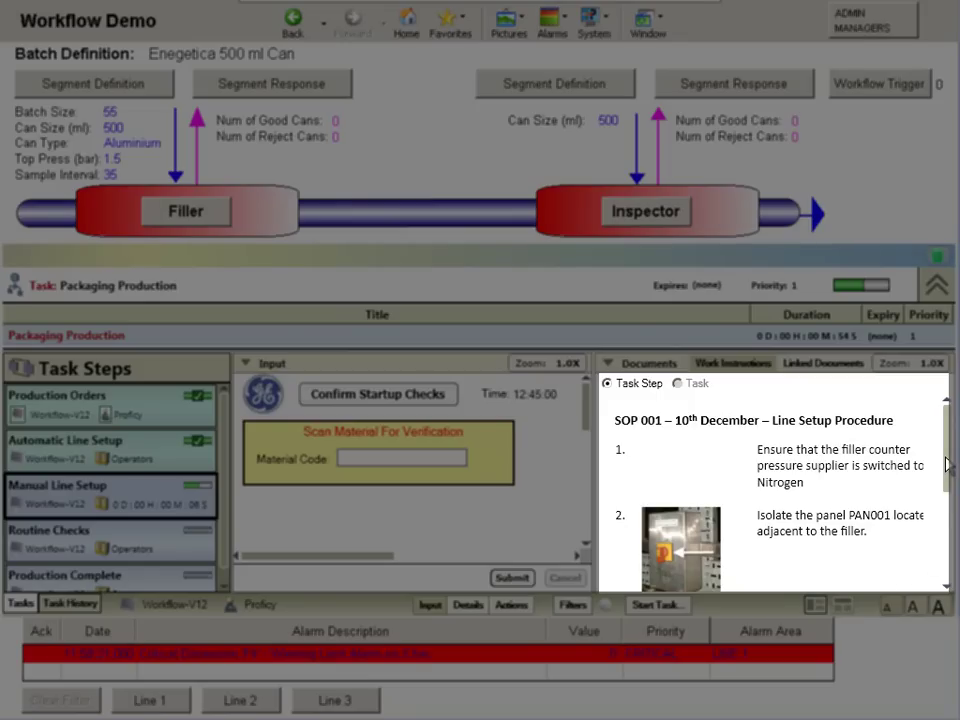
# - Scroll the Work Instructions down to step 5, scanning the filler material
pyautogui.moveTo(946, 463); pyautogui.dragTo(948, 477)
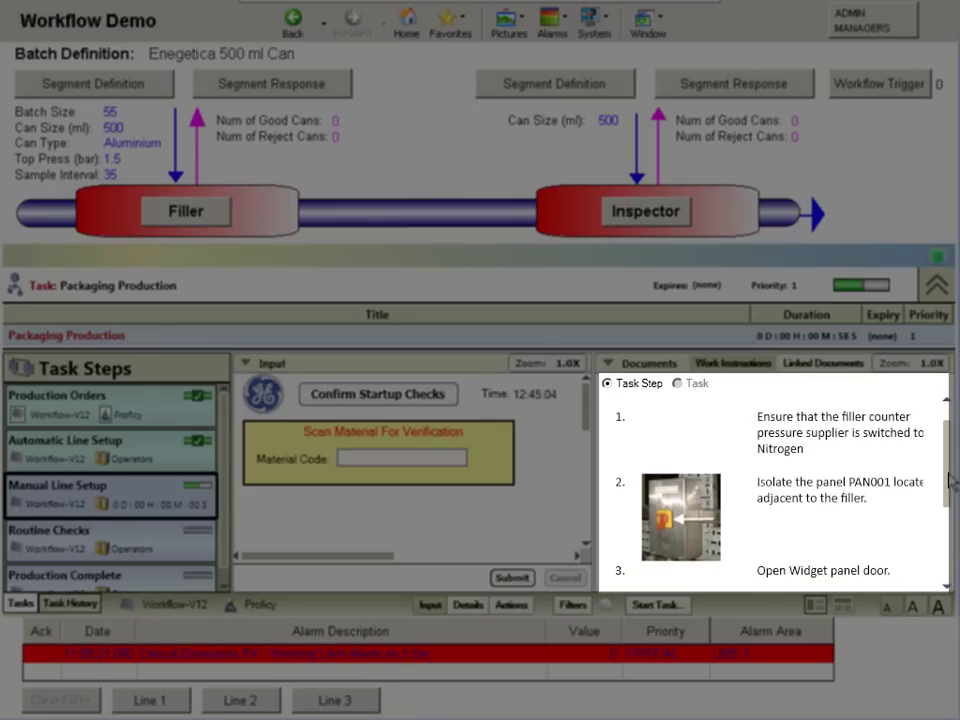
pyautogui.scroll(-1, 950, 481)
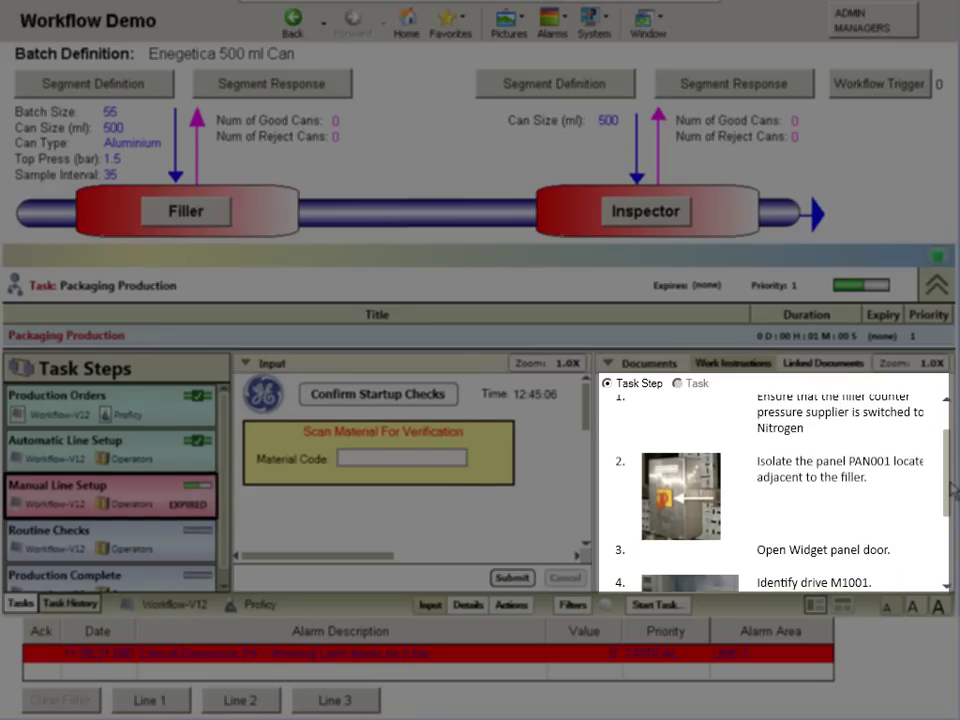
pyautogui.scroll(-1, 951, 489)
pyautogui.scroll(-1, 952, 491)
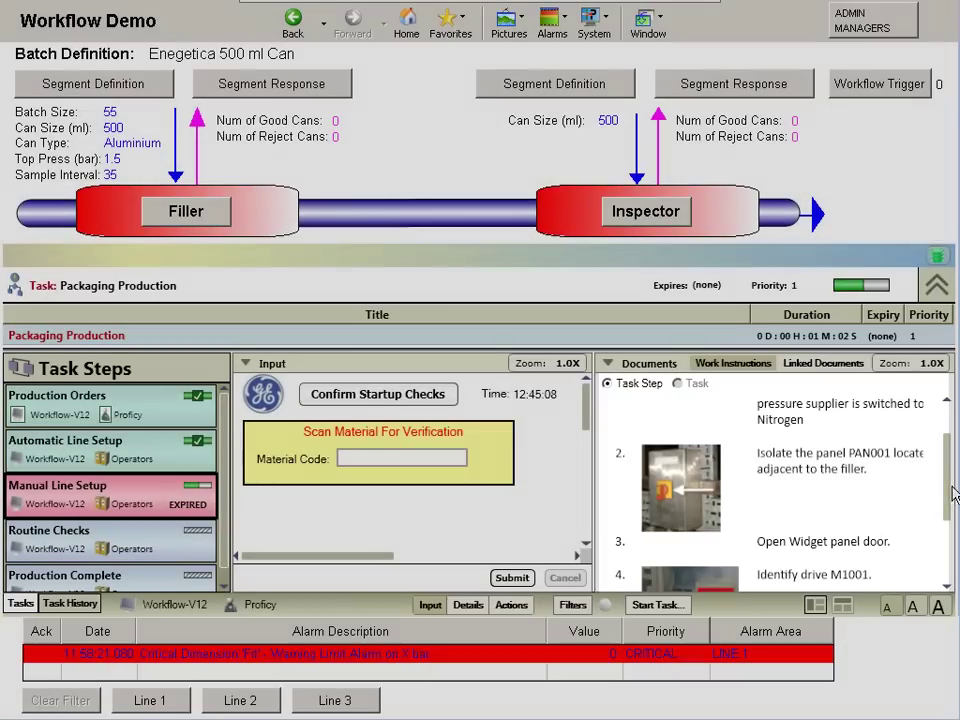
pyautogui.scroll(-1, 954, 497)
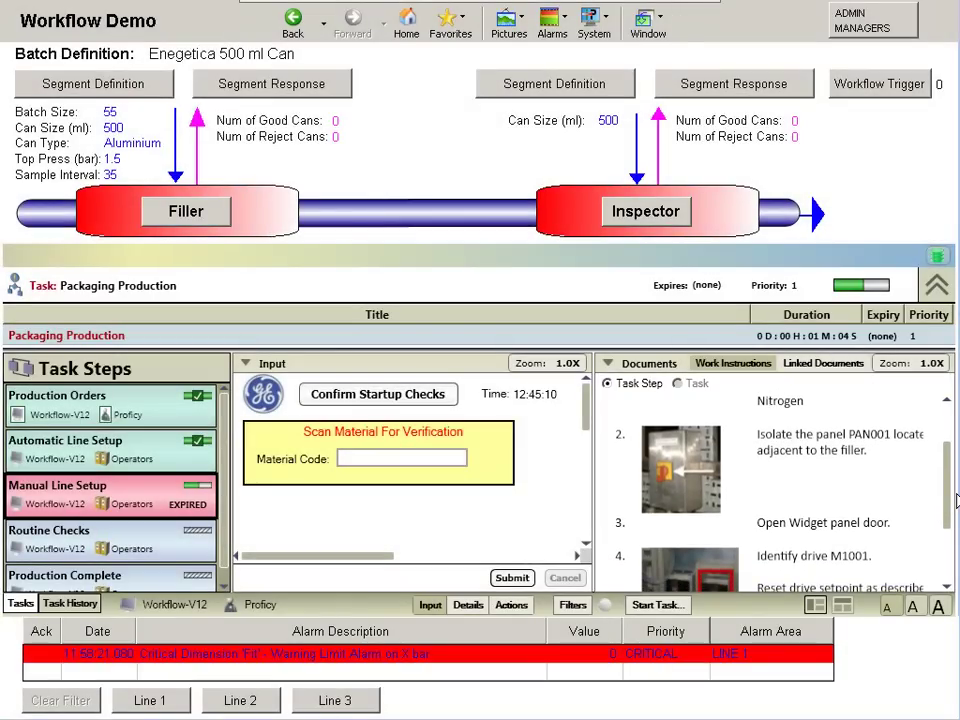
pyautogui.scroll(-1, 956, 505)
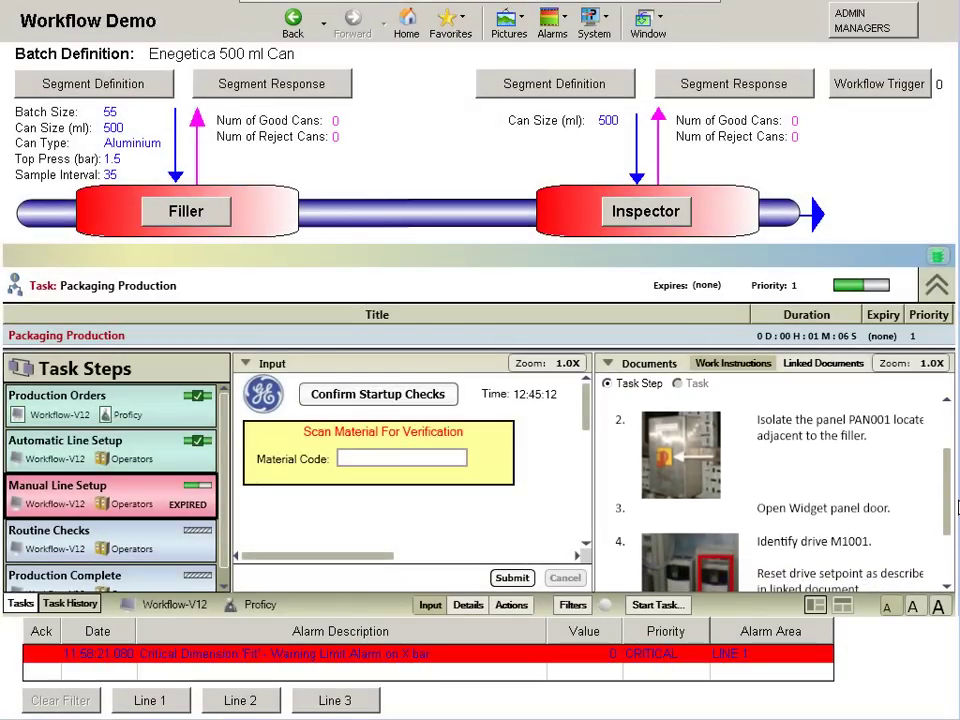
pyautogui.moveTo(958, 513); pyautogui.dragTo(958, 553)
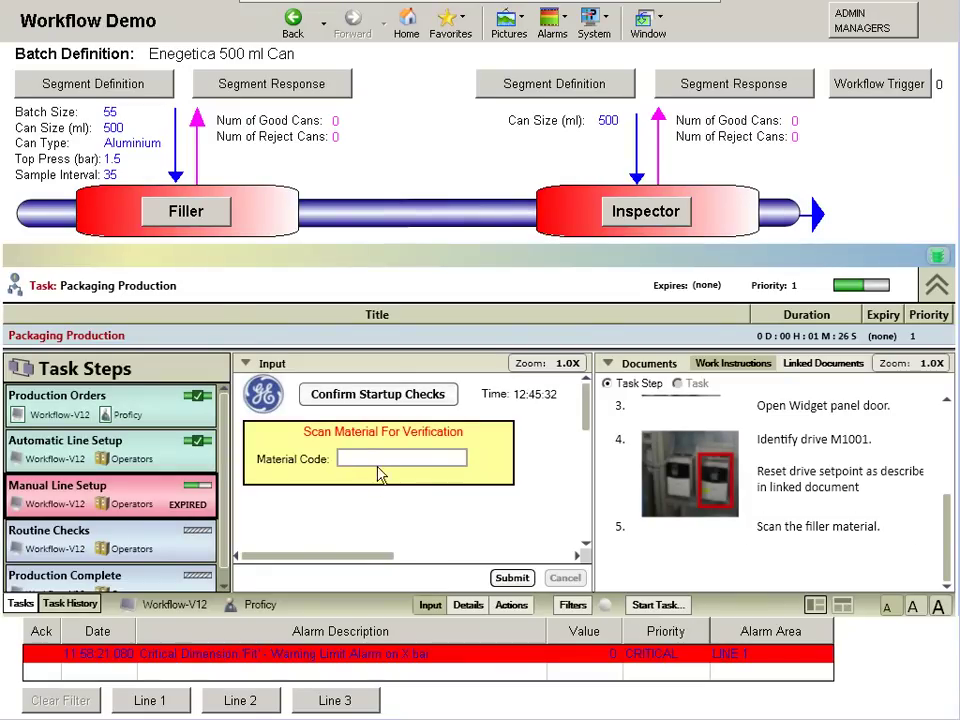
# - Enter filler material code 123500 and submit it to start production
pyautogui.click(376, 457)
pyautogui.write('123500')
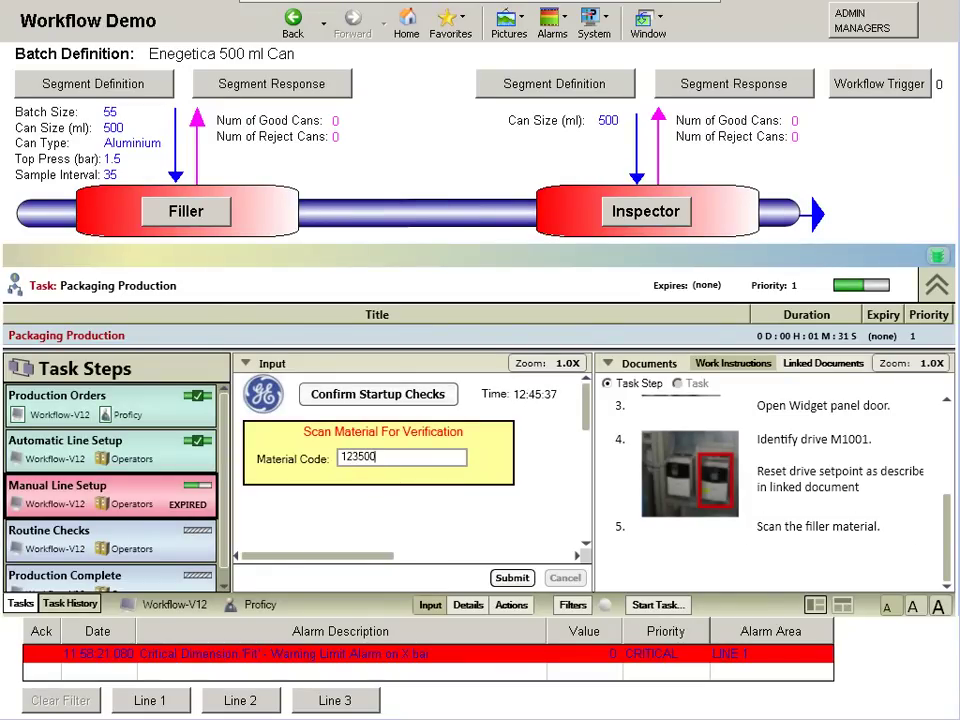
pyautogui.click(514, 580)
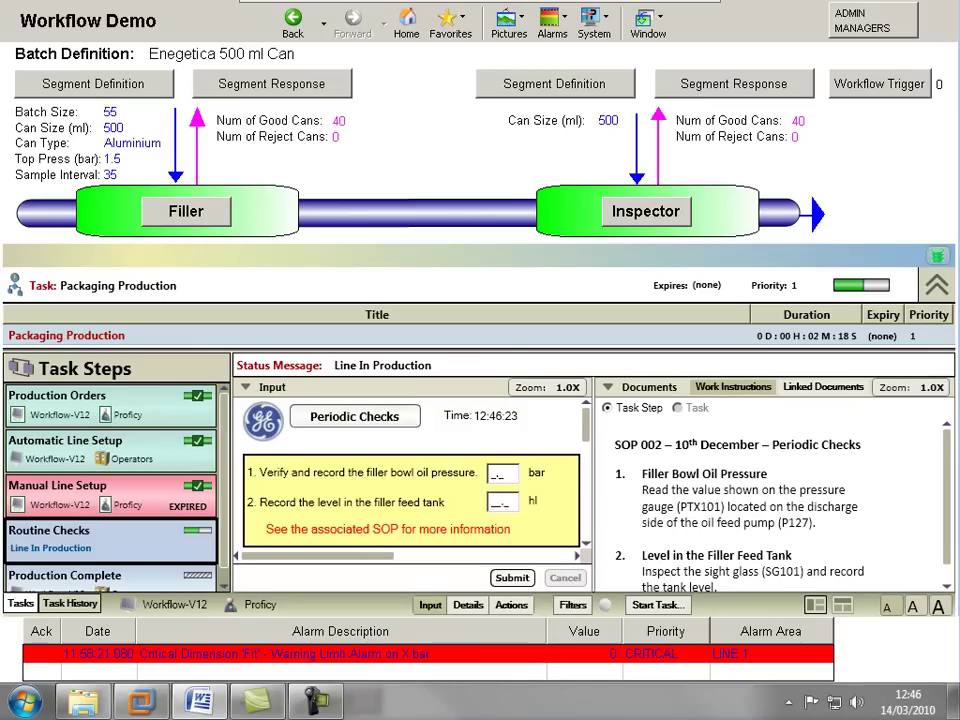
# - Record 2.3 bar filler bowl oil pressure and 23.4 hl feed tank level, then submit
pyautogui.click(497, 474)
pyautogui.write('2.3')
pyautogui.click(495, 503)
pyautogui.write('23.4')
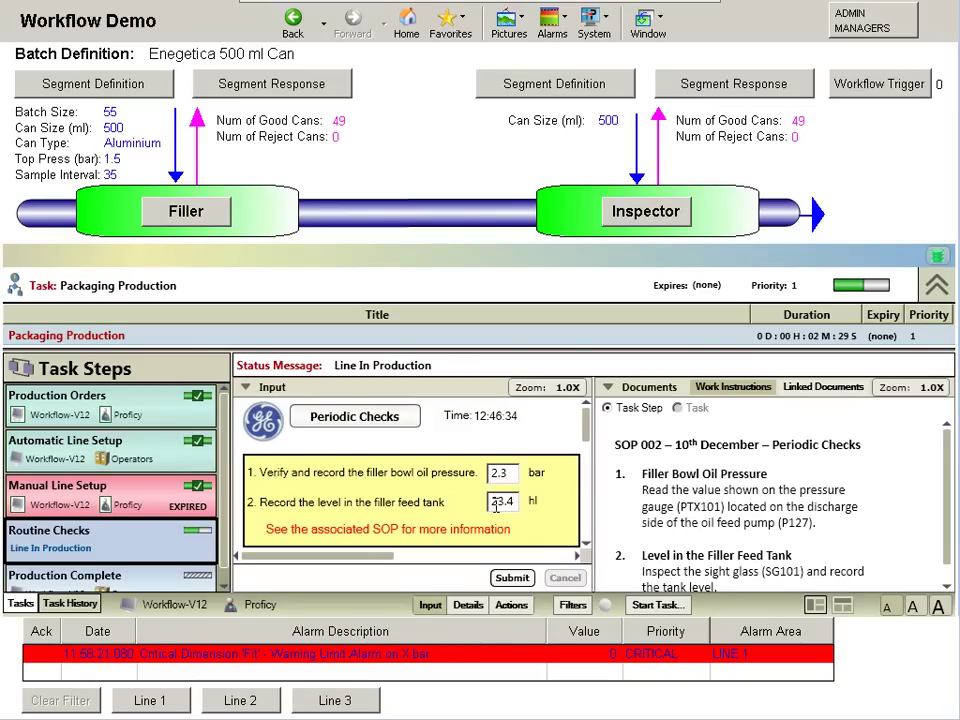
pyautogui.click(511, 578)
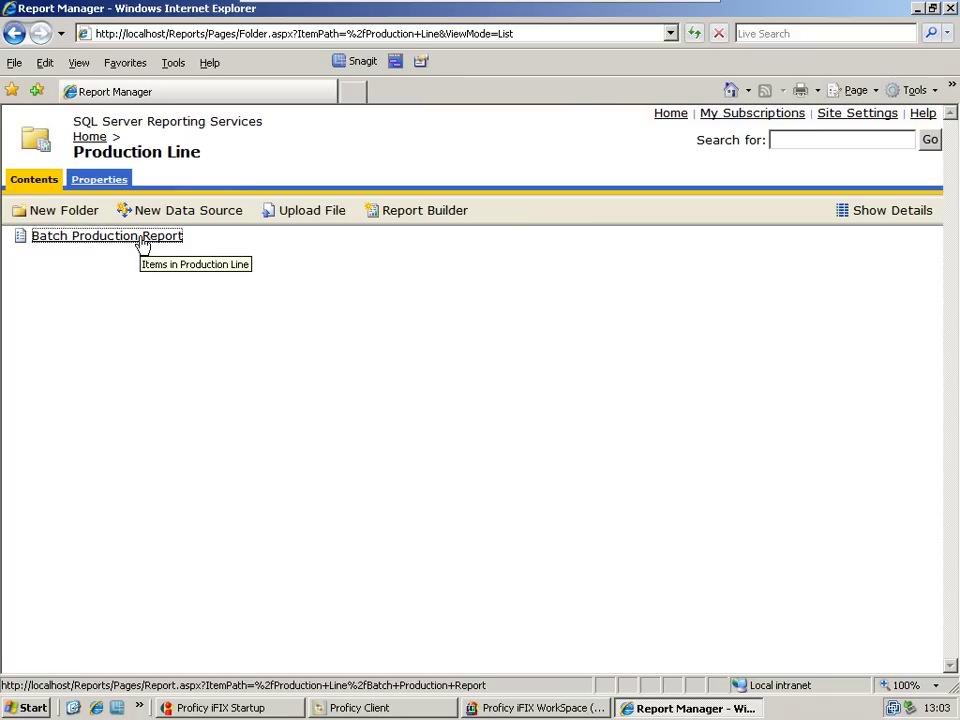
# - View the Batch Production Report for the 14 Mar 2010 12:44 Enegetica batch with the header collapsed
pyautogui.click(141, 240)
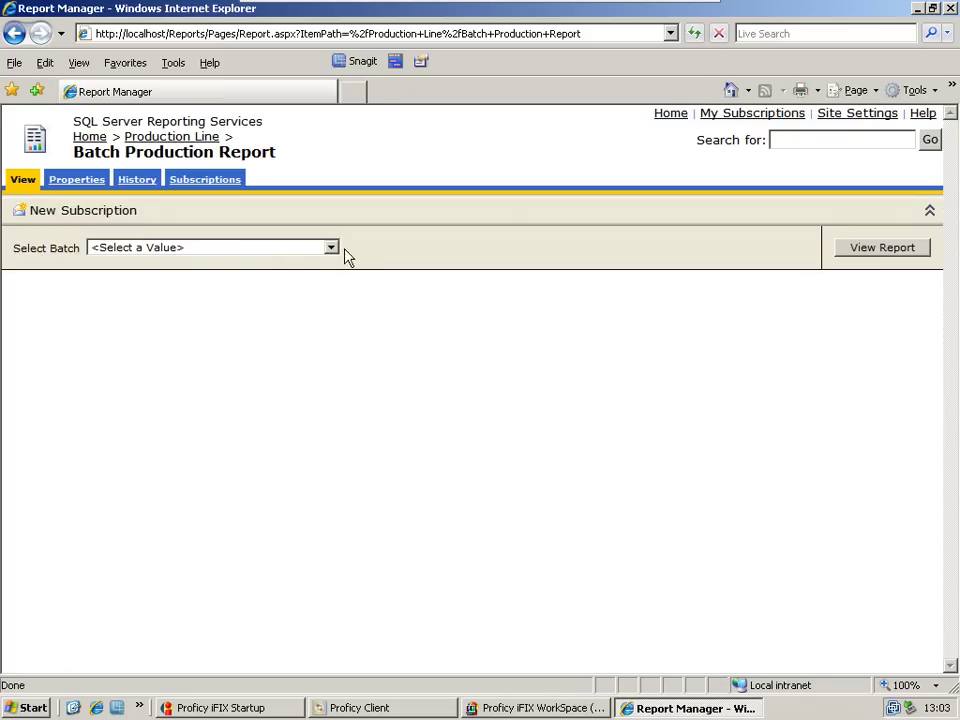
pyautogui.click(331, 250)
pyautogui.click(310, 276)
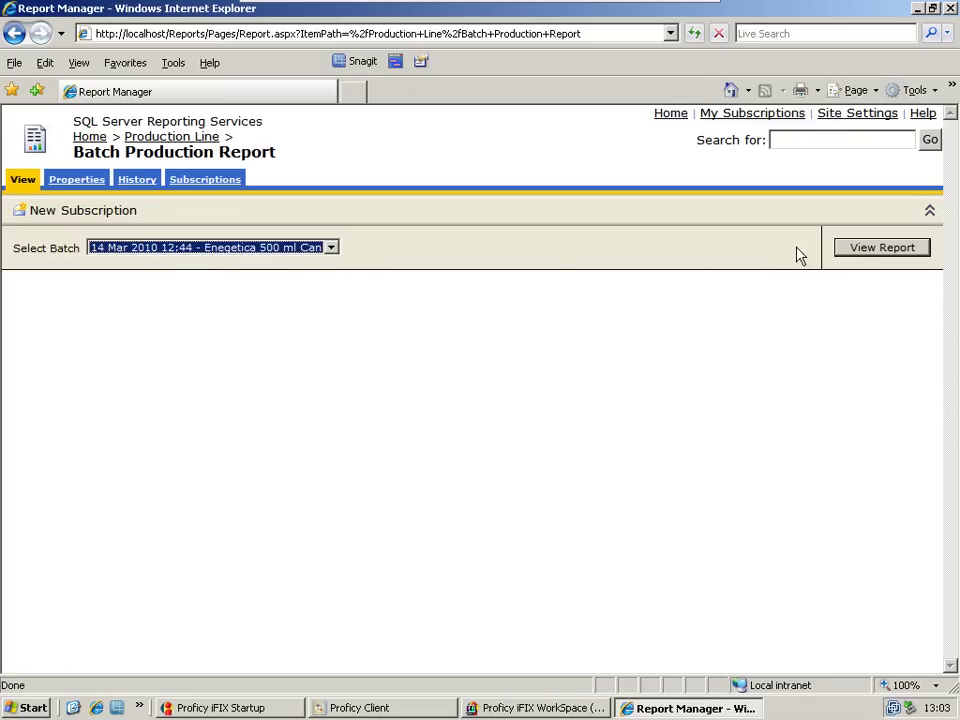
pyautogui.click(864, 250)
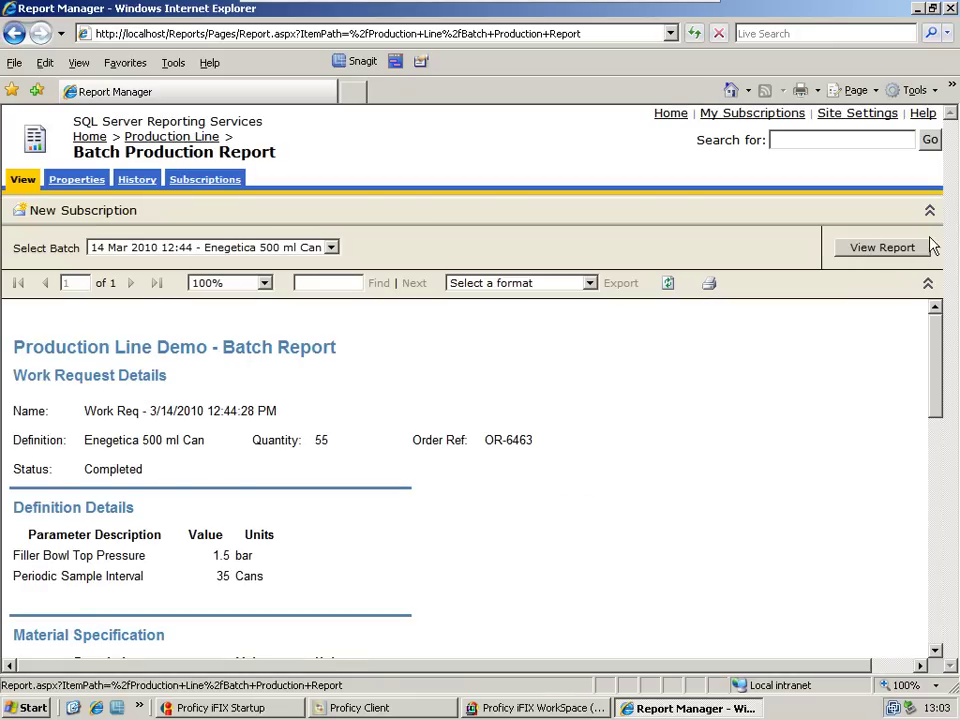
pyautogui.click(931, 212)
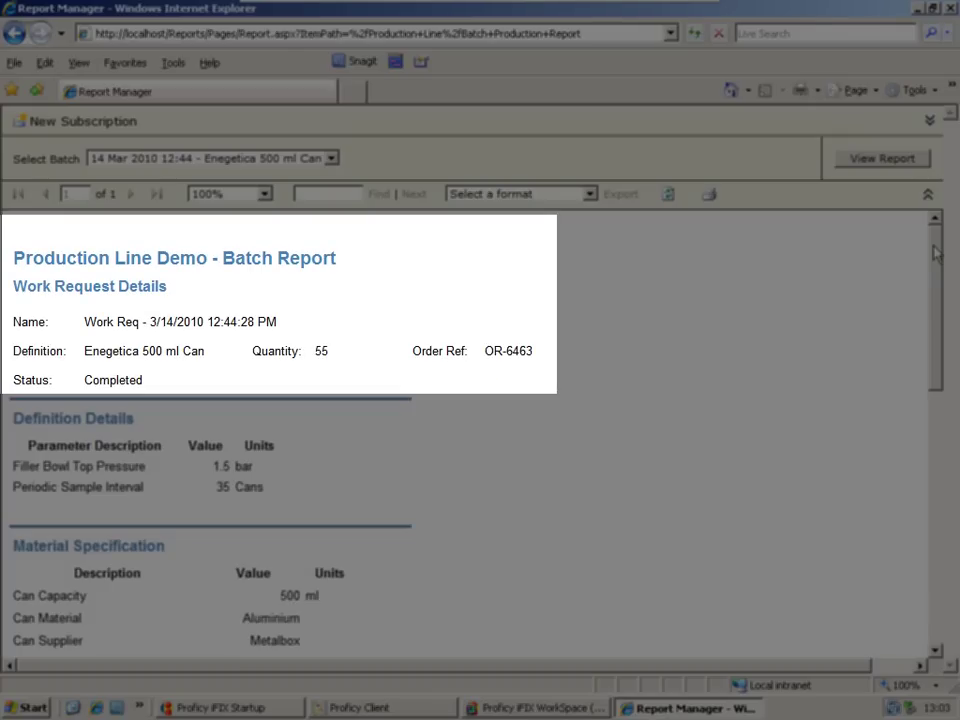
# - Scroll through the batch report sections down to the Workflow History
pyautogui.moveTo(935, 253); pyautogui.dragTo(938, 318)
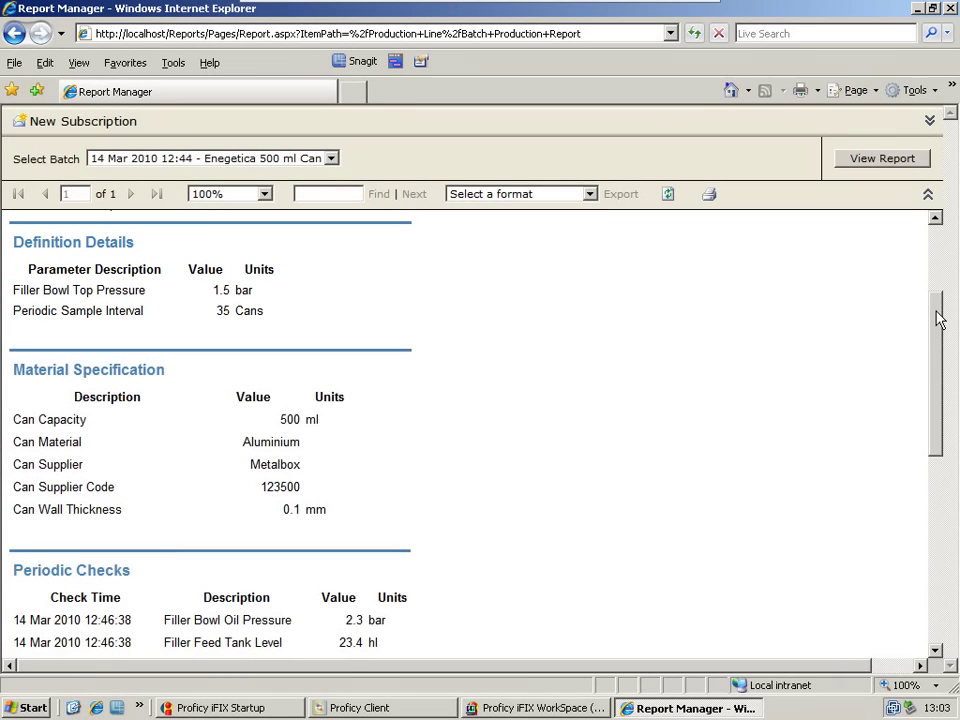
pyautogui.moveTo(938, 318); pyautogui.dragTo(945, 370)
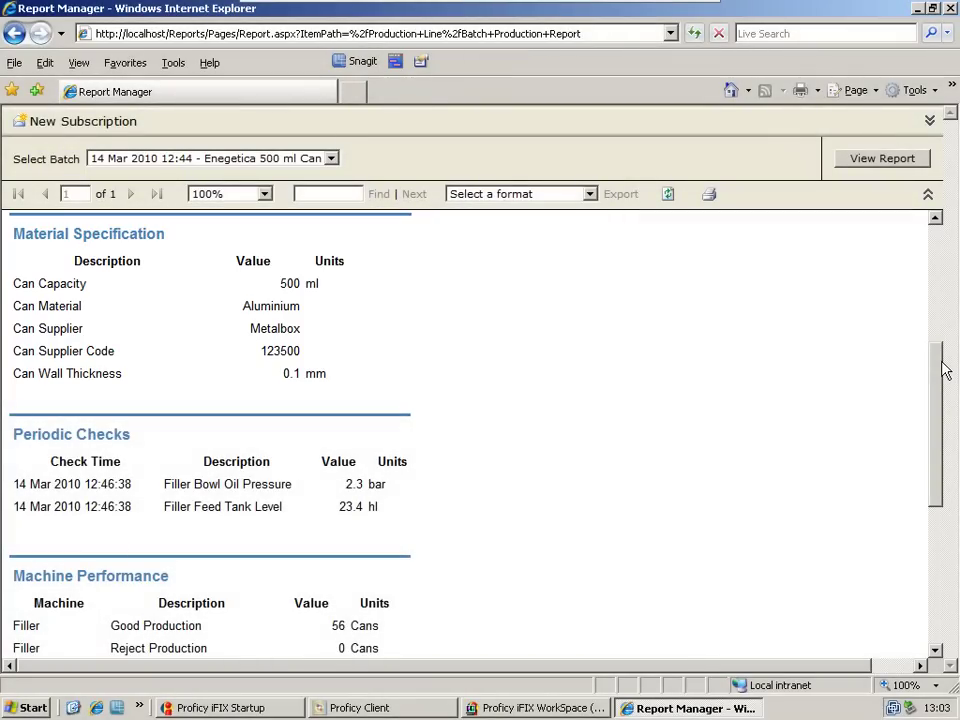
pyautogui.moveTo(945, 370); pyautogui.dragTo(950, 440)
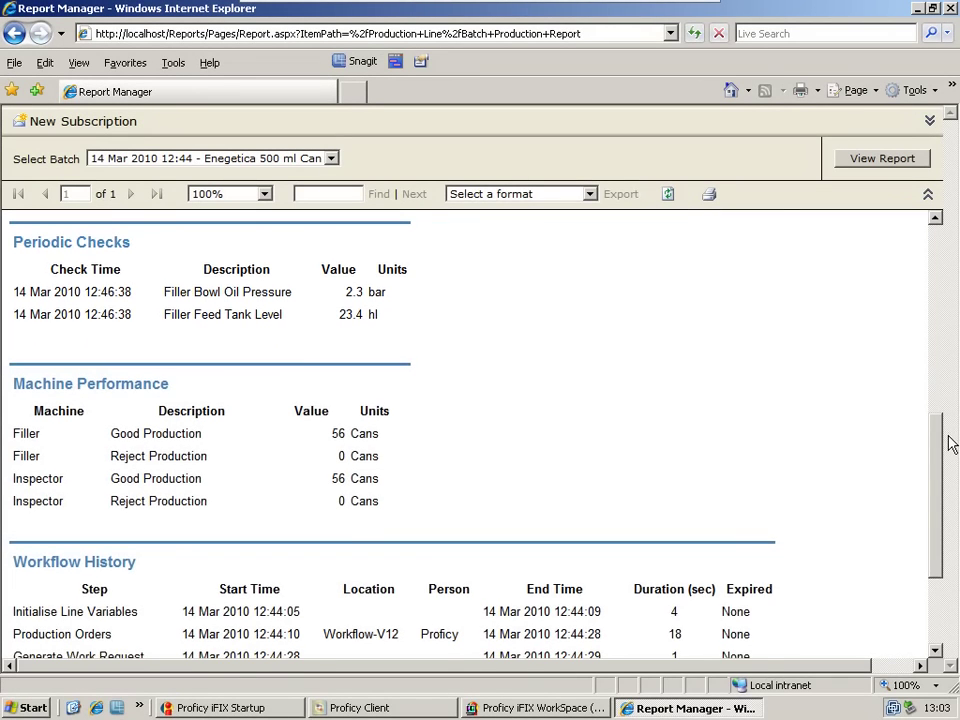
pyautogui.moveTo(949, 444); pyautogui.dragTo(957, 540)
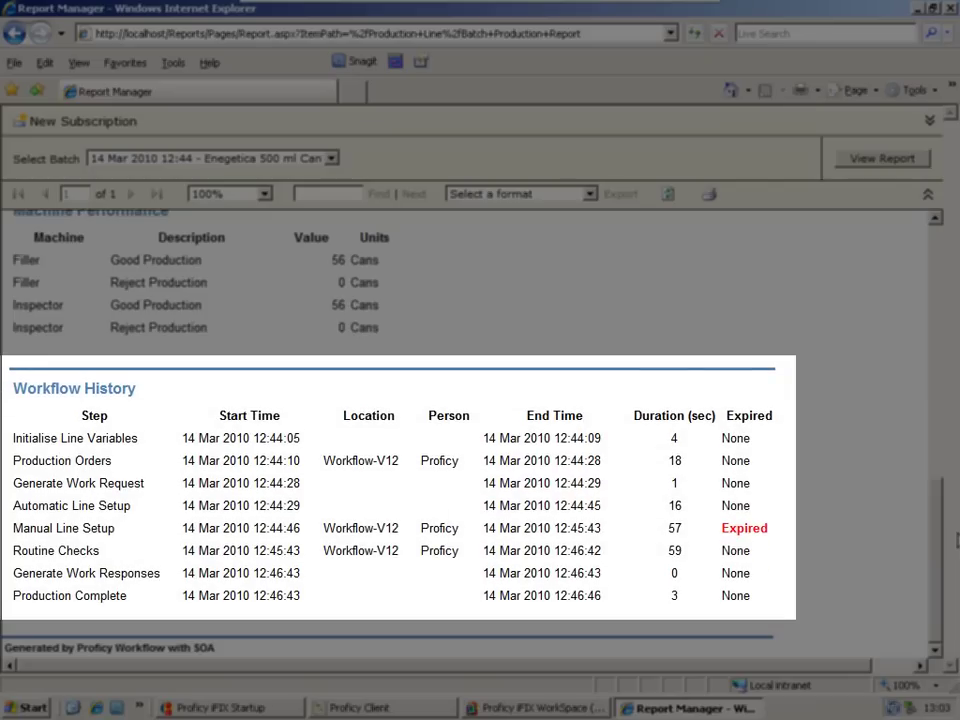